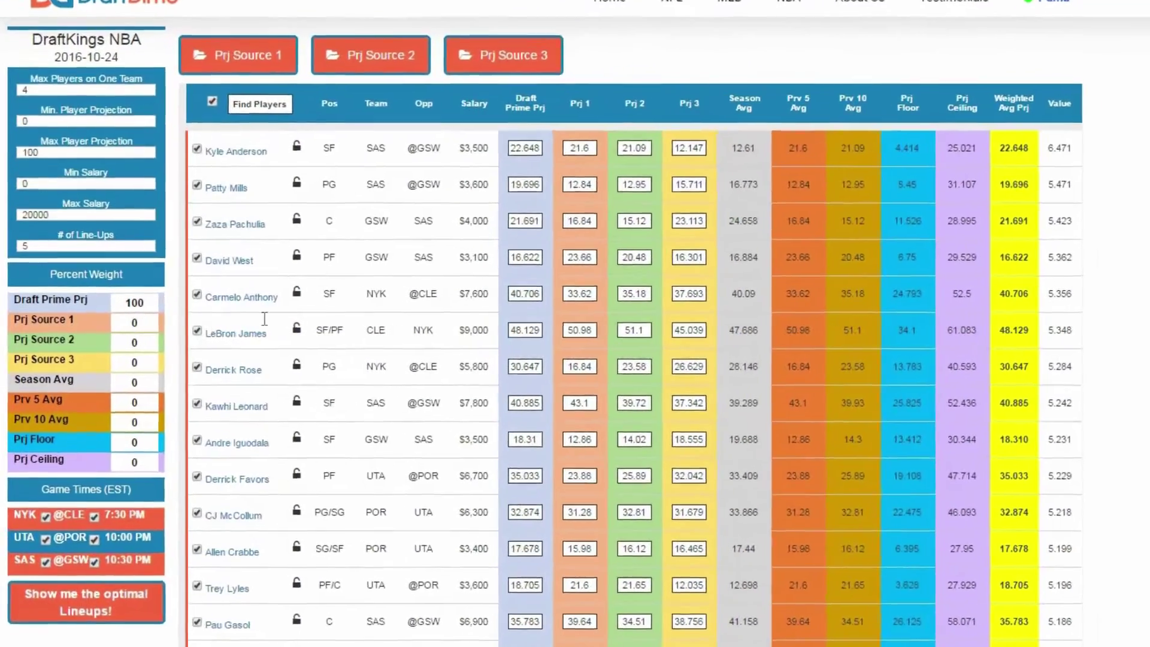
Step: Highlight LeBron's SF/PF and McCollum's PG/SG eligibility, then review prjSource3's Player Name and Prj Point columns
{"action": "left_click_drag", "start_coordinate": [187, 330], "coordinate": [316, 329]}
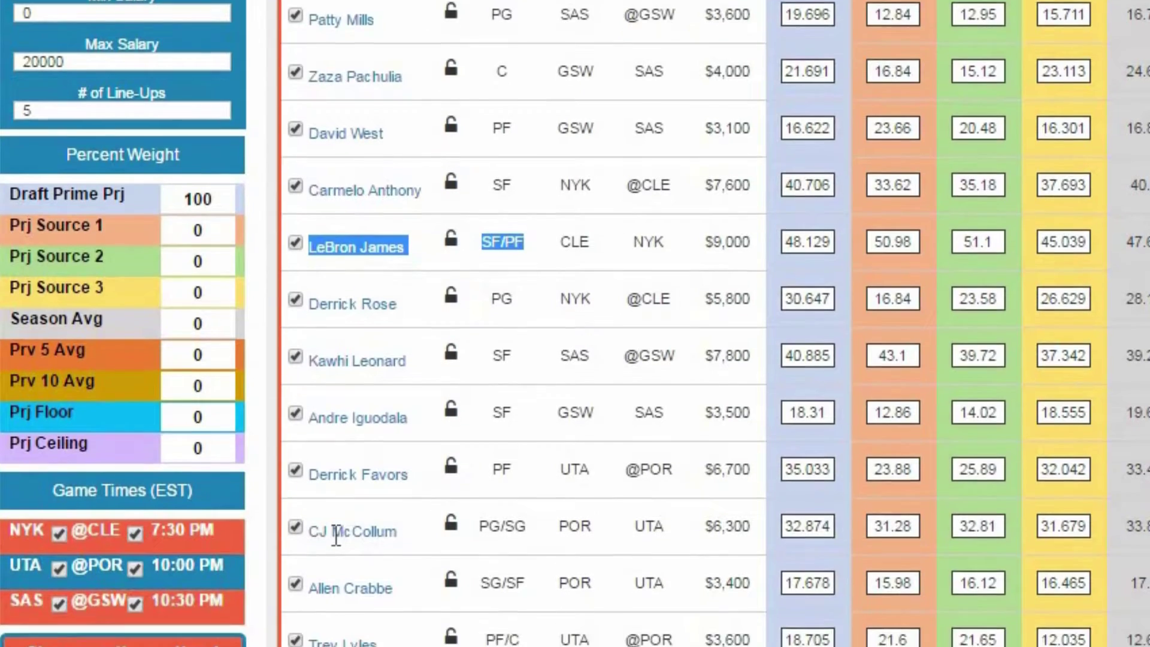
{"action": "left_click_drag", "start_coordinate": [336, 535], "coordinate": [531, 530]}
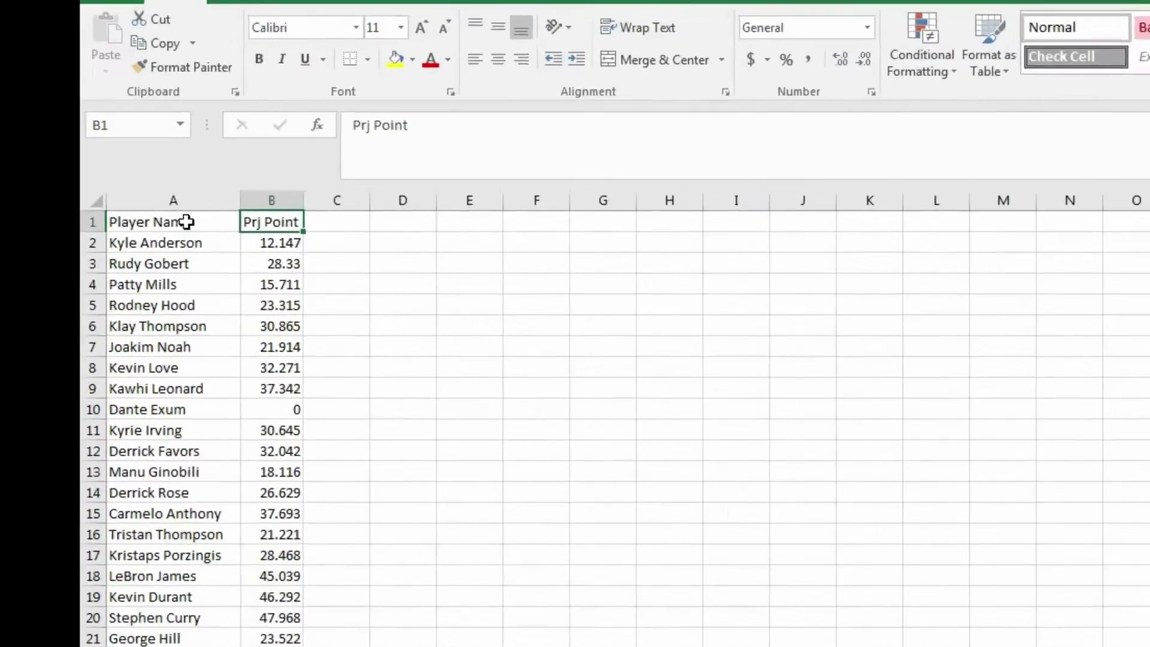
{"action": "left_click", "coordinate": [186, 221]}
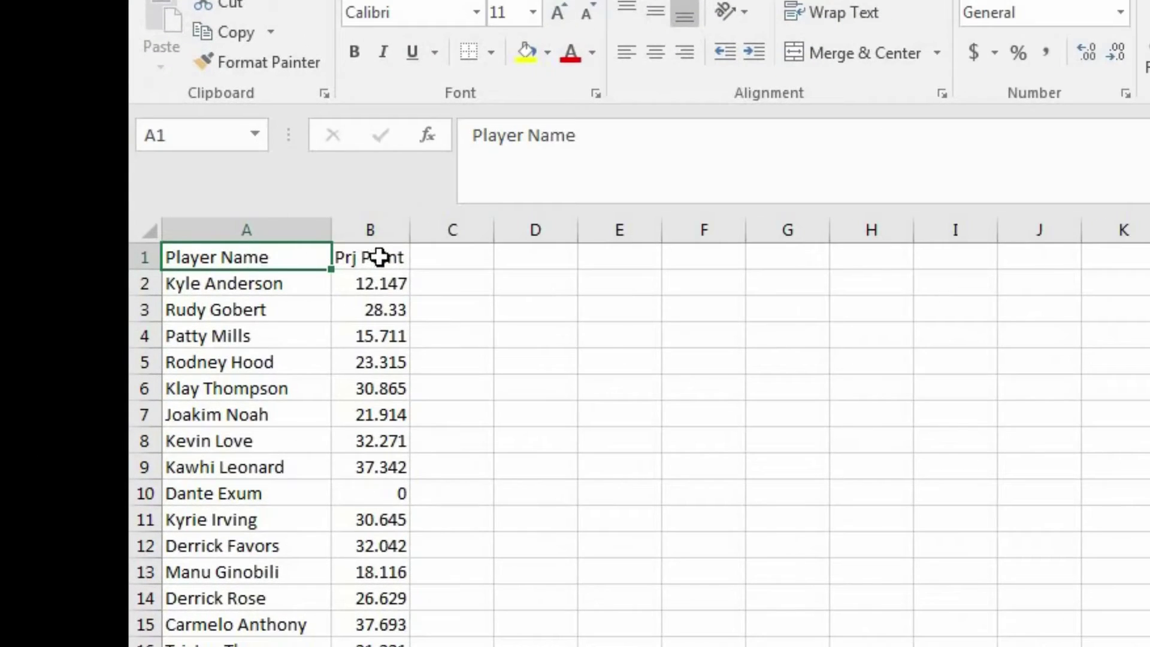
{"action": "left_click", "coordinate": [277, 222]}
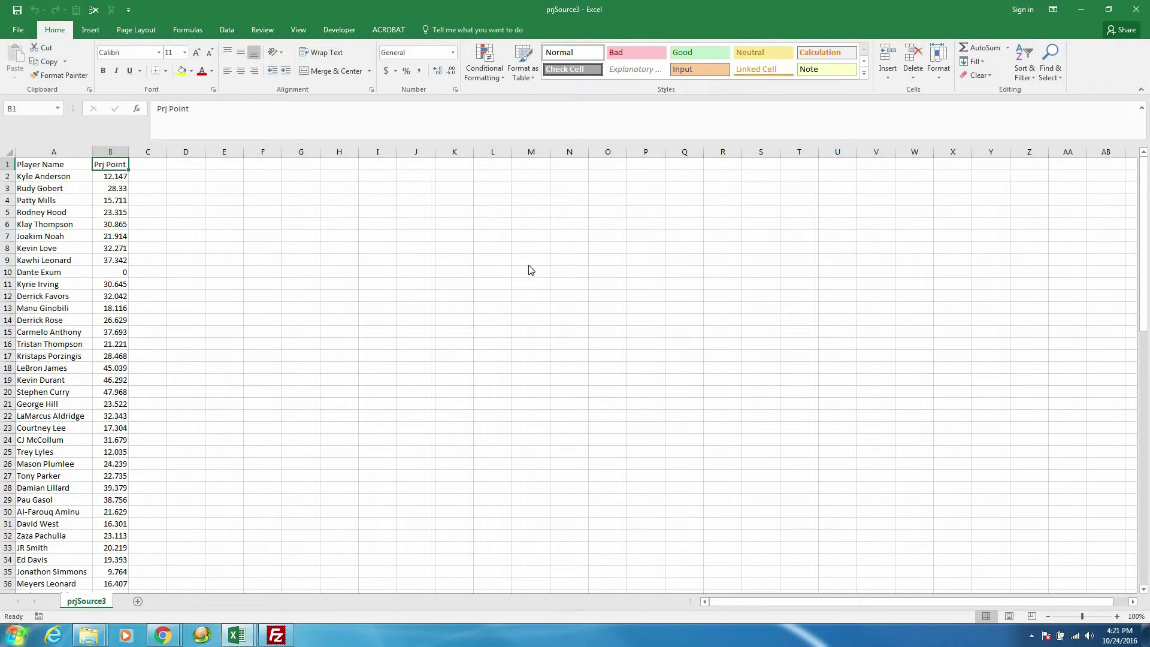
{"action": "key", "text": "alt+Tab"}
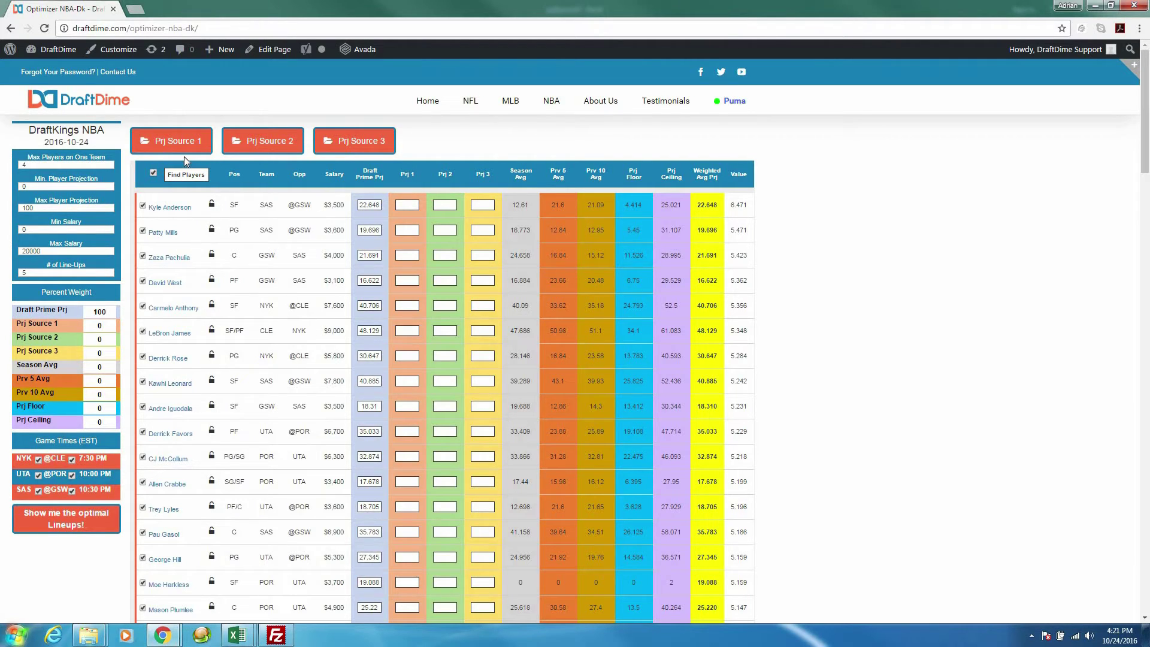
Step: Import prjSource1, prjSource2 and prjSource3 as Prj Sources 1–3, then compare Kyle Anderson's projections
{"action": "left_click", "coordinate": [174, 142]}
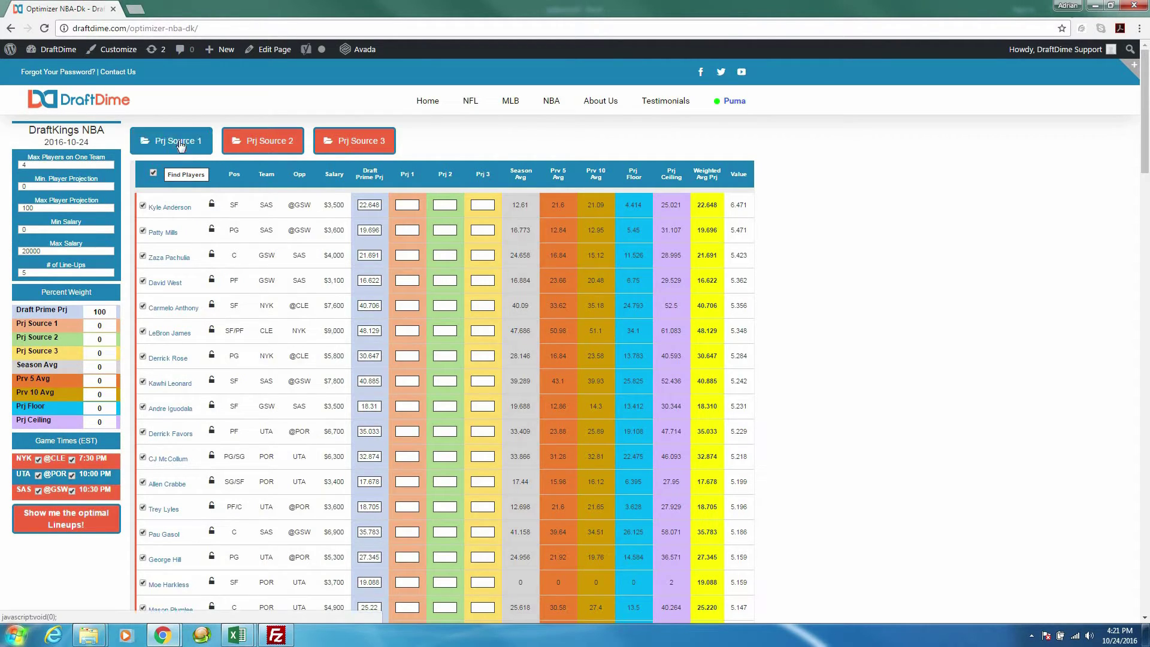
{"action": "double_click", "coordinate": [242, 97]}
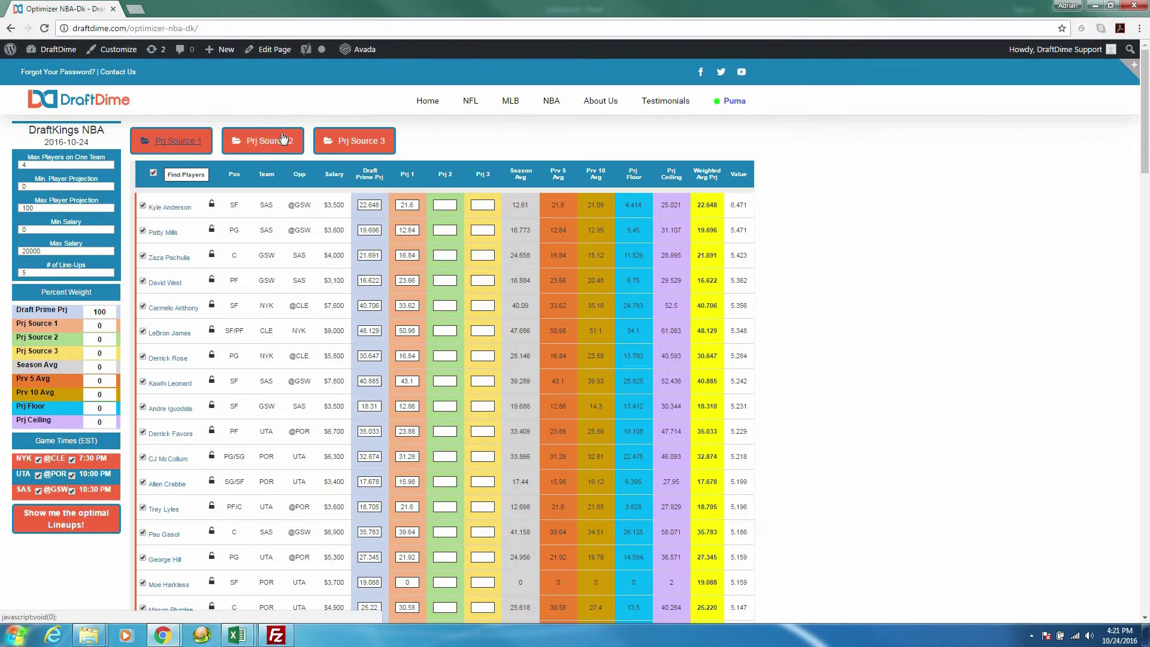
{"action": "left_click", "coordinate": [284, 142]}
{"action": "double_click", "coordinate": [264, 110]}
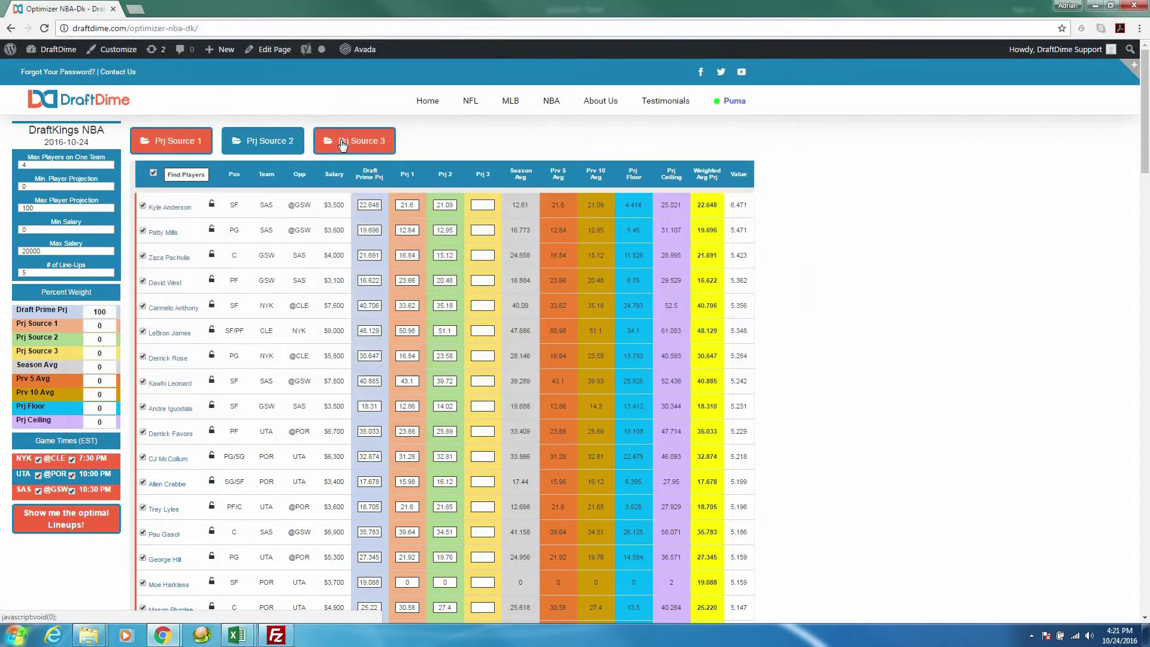
{"action": "left_click", "coordinate": [354, 141]}
{"action": "double_click", "coordinate": [233, 121]}
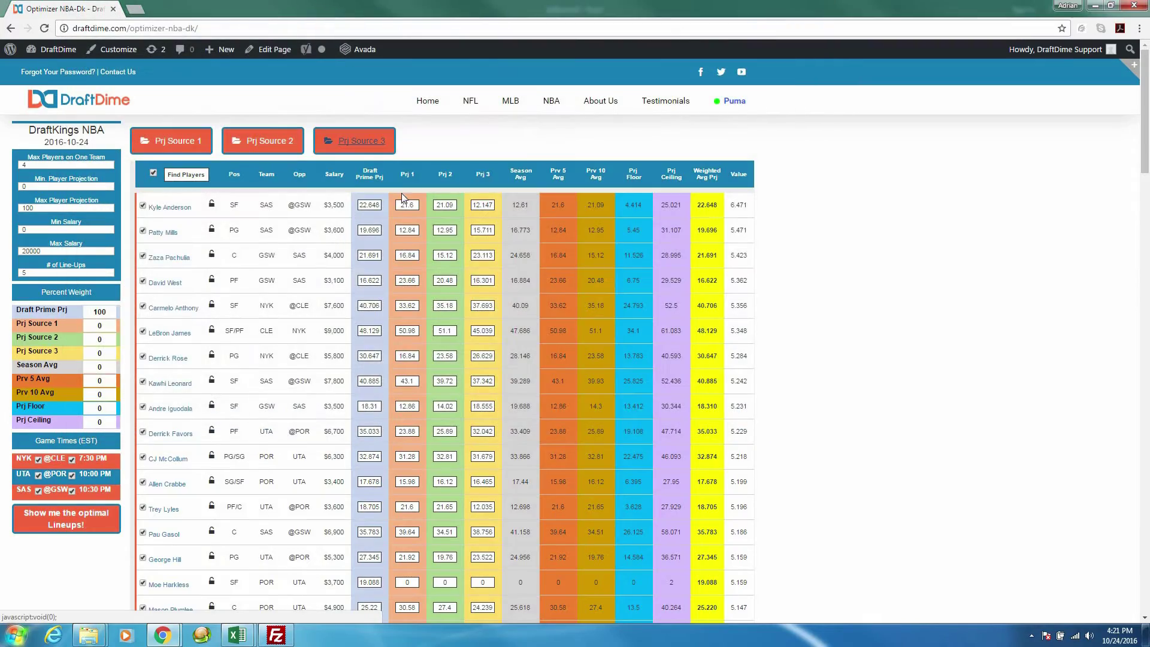
{"action": "left_click_drag", "start_coordinate": [147, 207], "coordinate": [484, 187]}
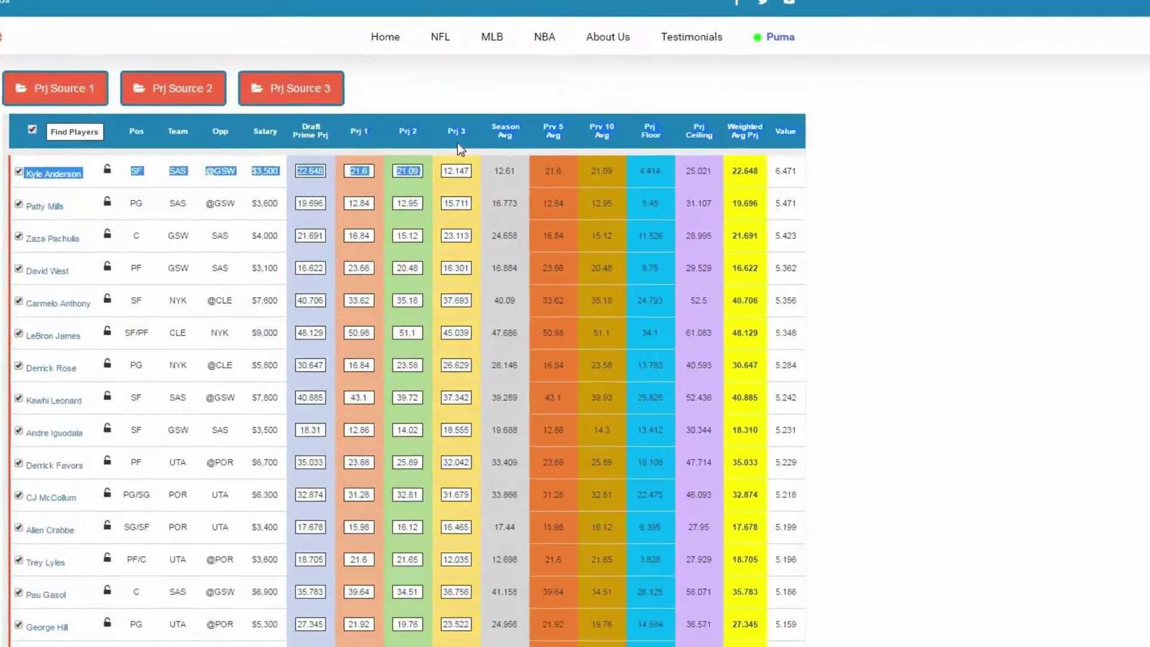
{"action": "left_click", "coordinate": [459, 148]}
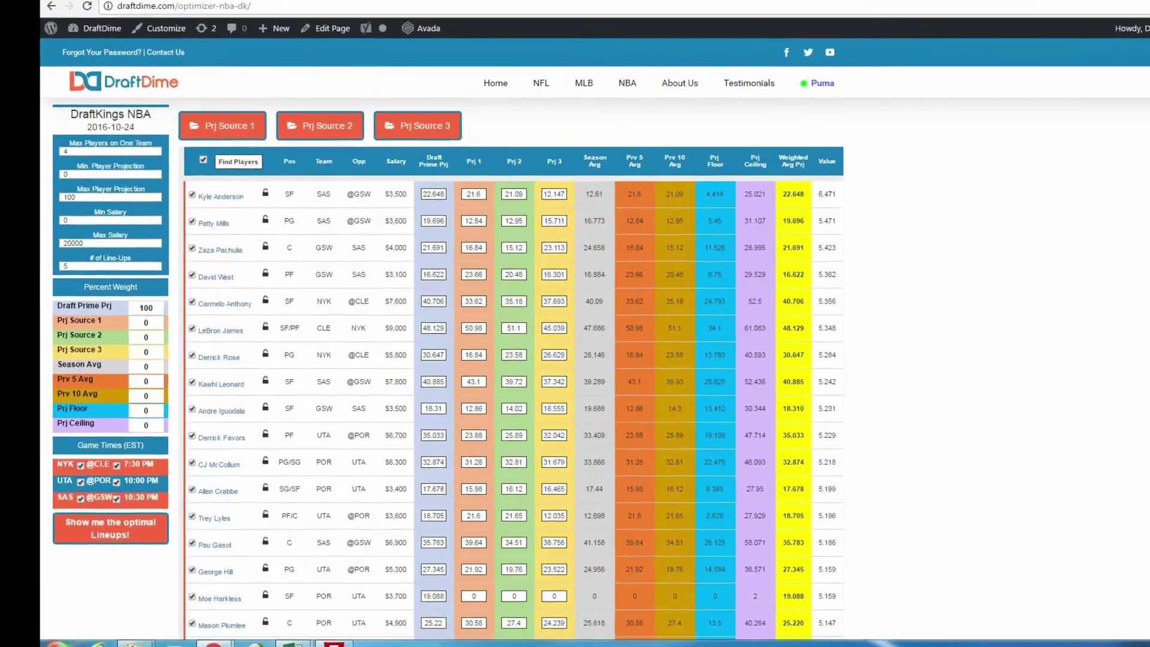
{"action": "double_click", "coordinate": [132, 309]}
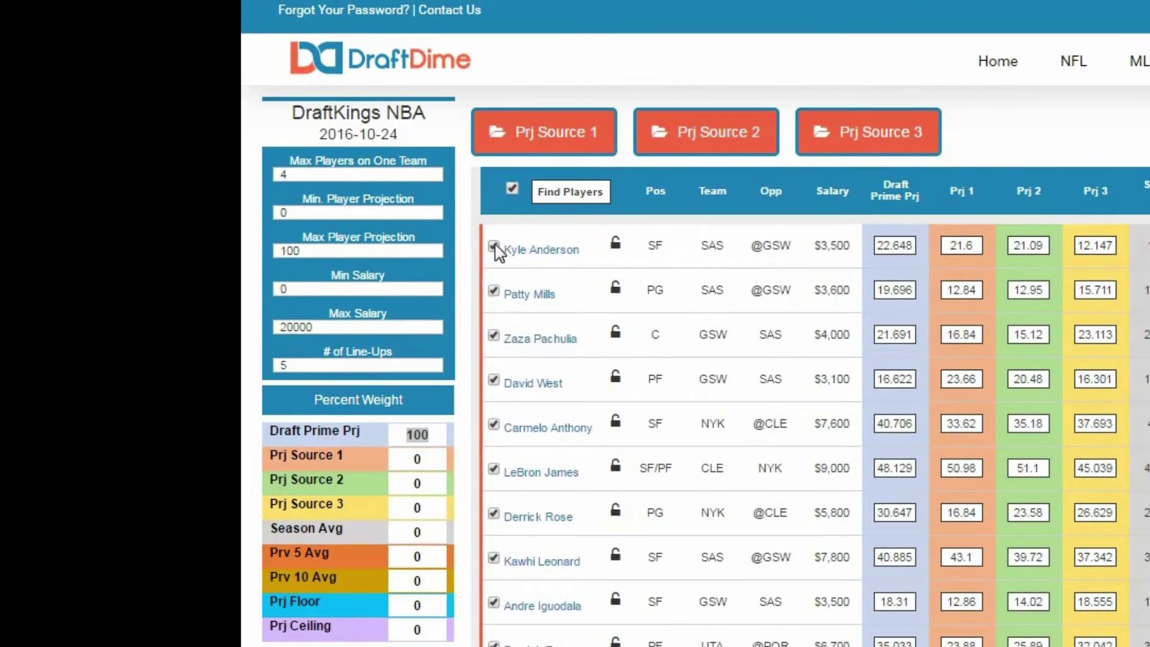
{"action": "left_click", "coordinate": [494, 245]}
{"action": "left_click", "coordinate": [495, 246]}
{"action": "left_click", "coordinate": [616, 250]}
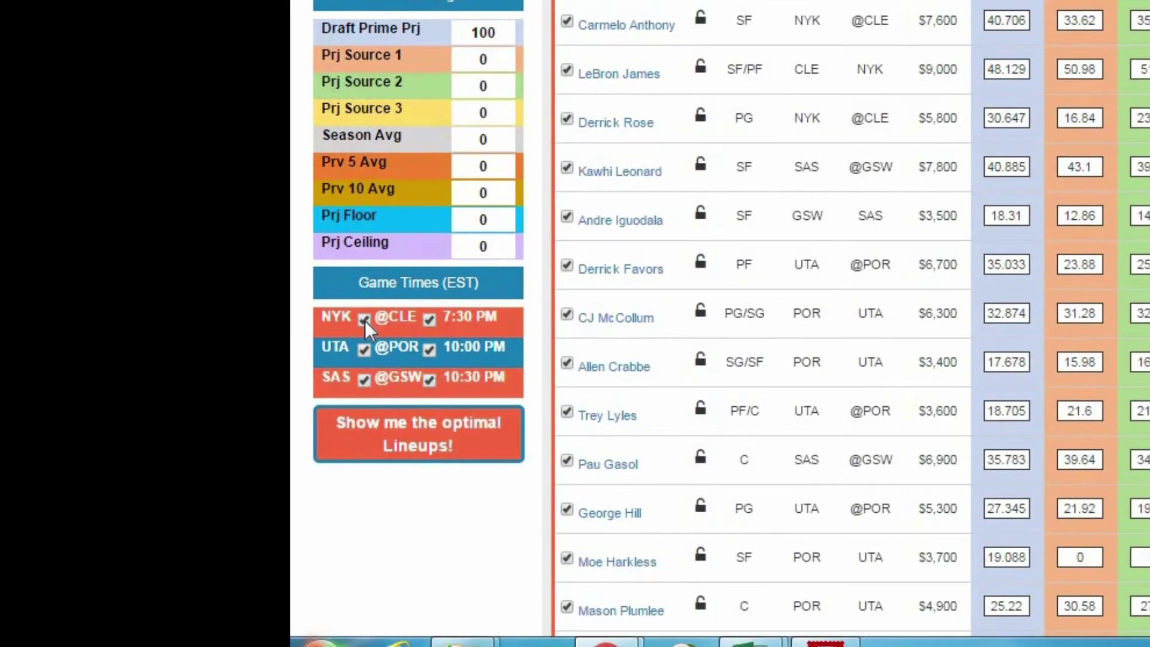
{"action": "left_click", "coordinate": [364, 319]}
{"action": "left_click", "coordinate": [364, 319]}
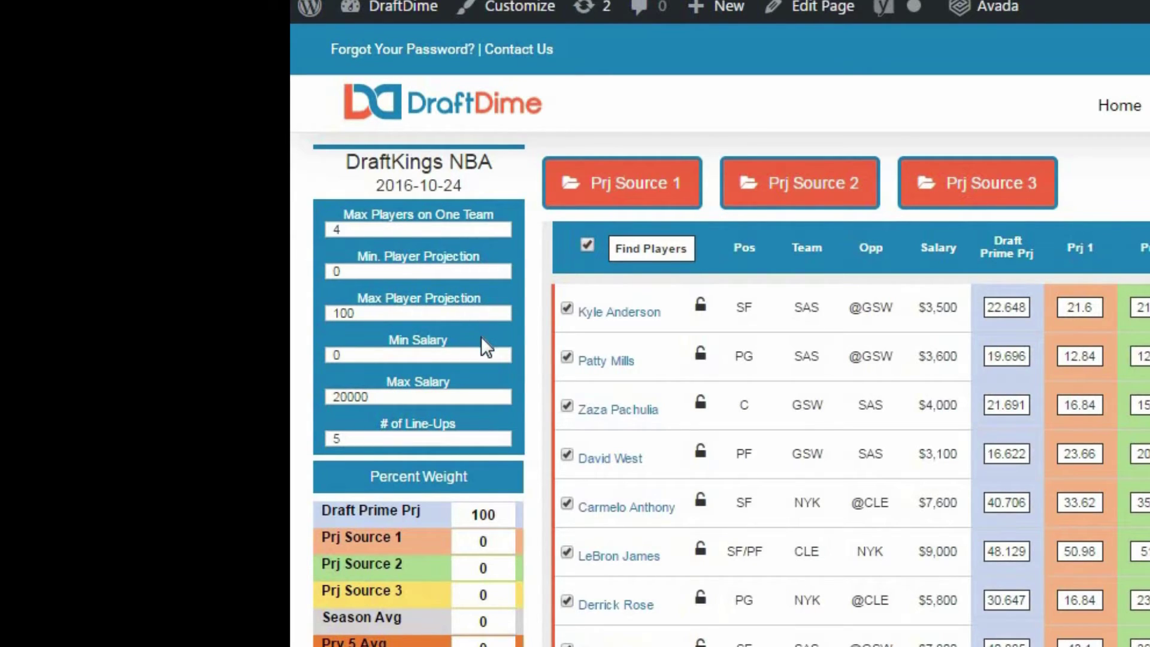
{"action": "double_click", "coordinate": [426, 439]}
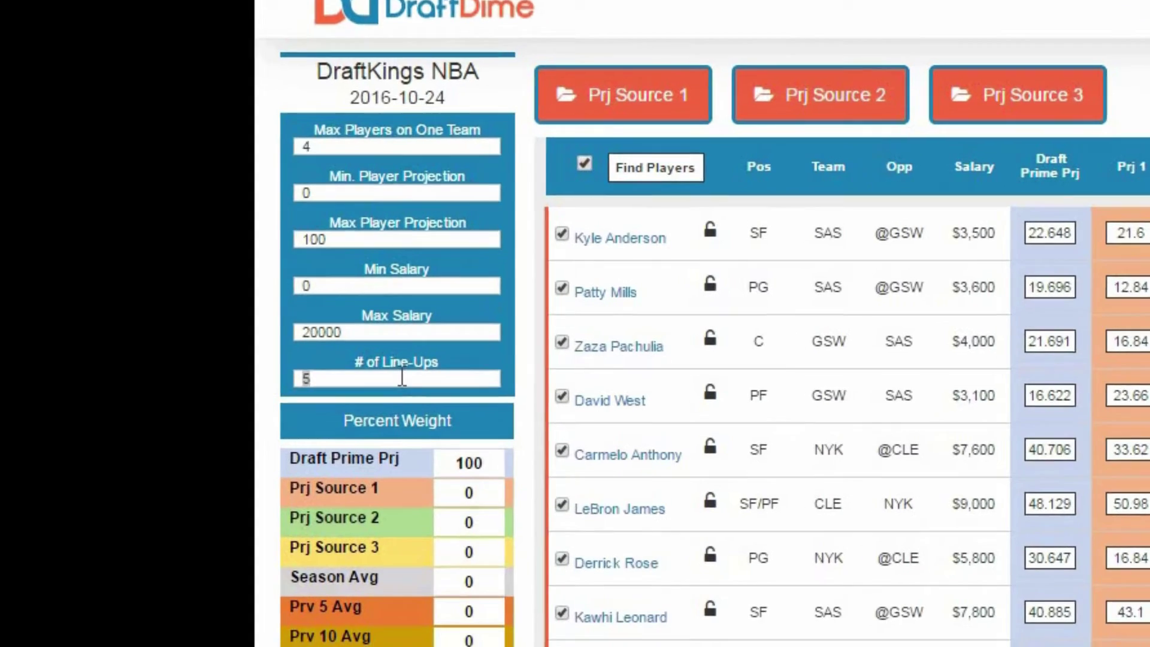
{"action": "left_click", "coordinate": [402, 378]}
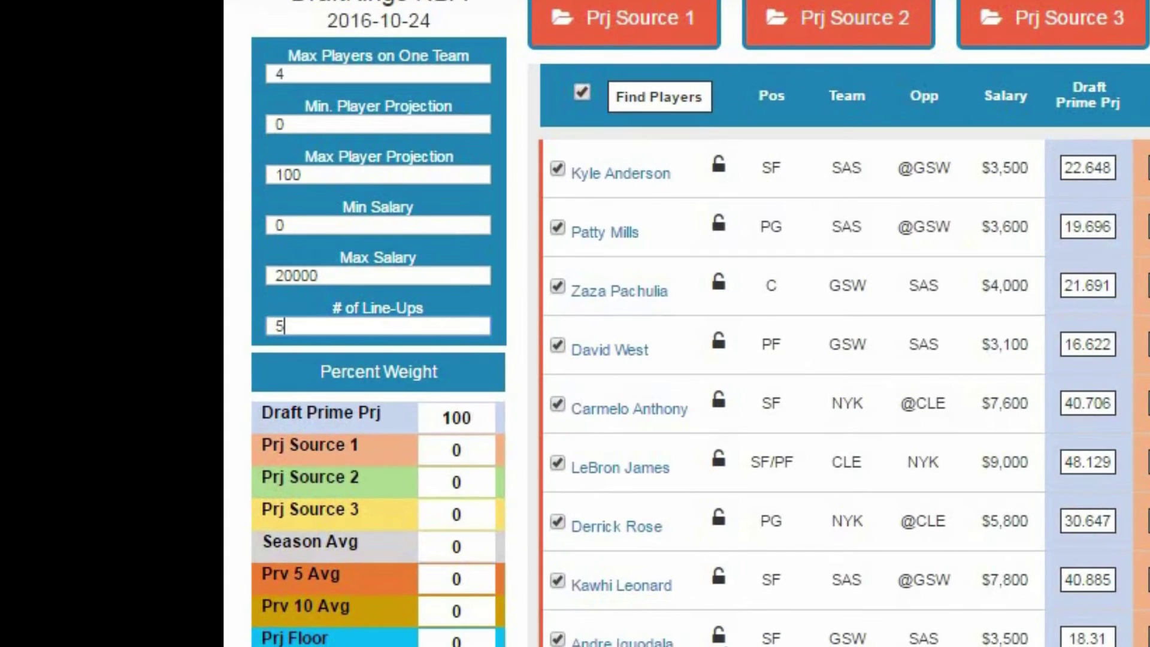
{"action": "key", "text": "ctrl+a"}
{"action": "type", "text": "50"}
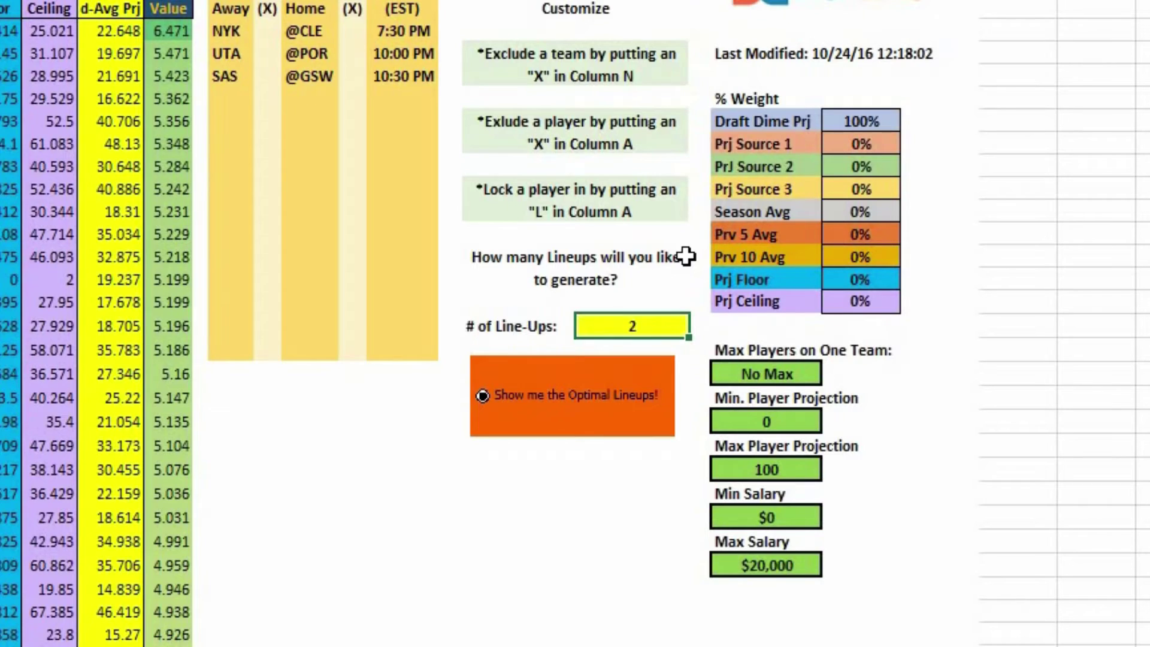
{"action": "type", "text": "00"}
{"action": "key", "text": "Return"}
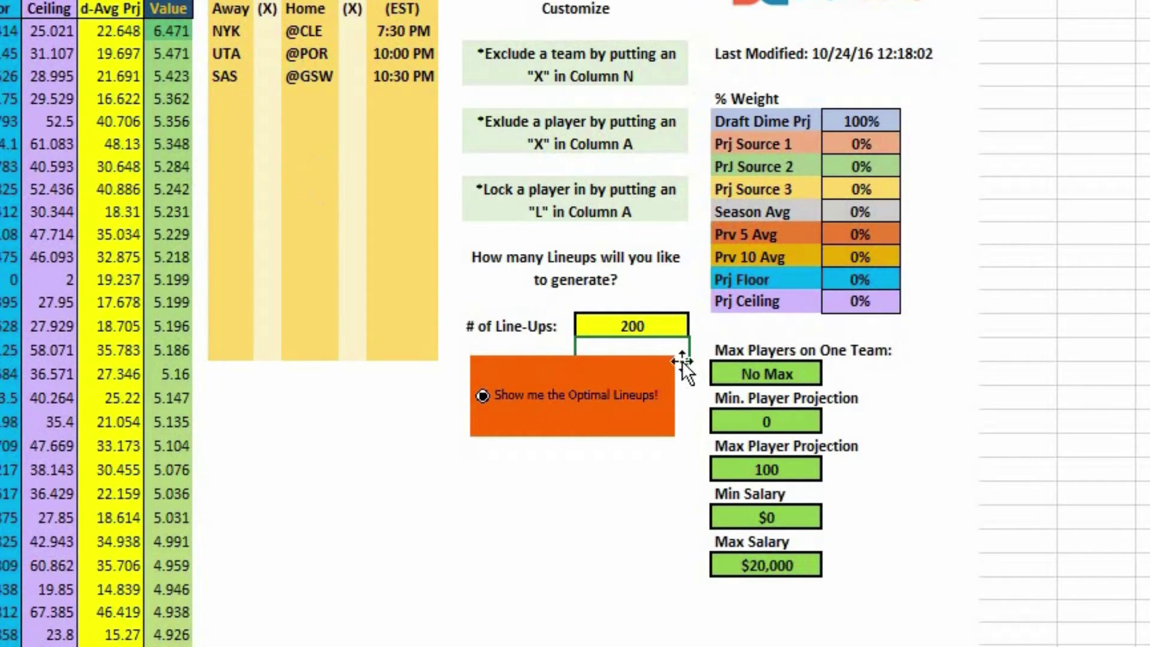
{"action": "left_click", "coordinate": [646, 325]}
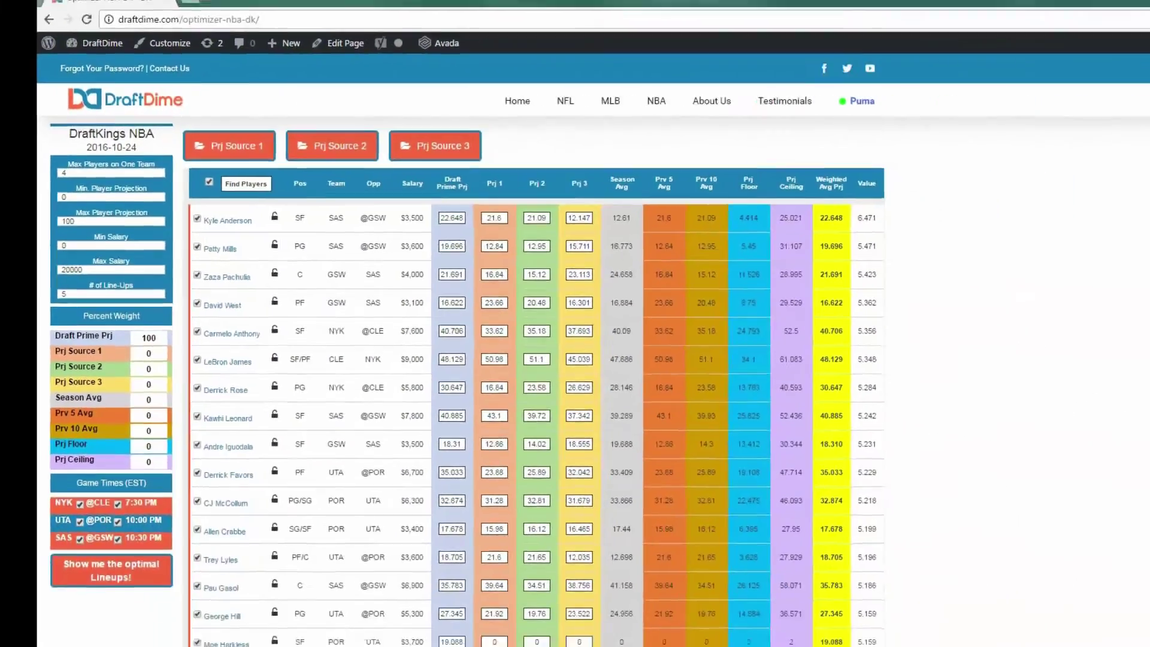
Step: In the Excel workbook, generate single-position optimal lineups (top total 266.122), then return to DK Optimizer
{"action": "mouse_move", "coordinate": [245, 637]}
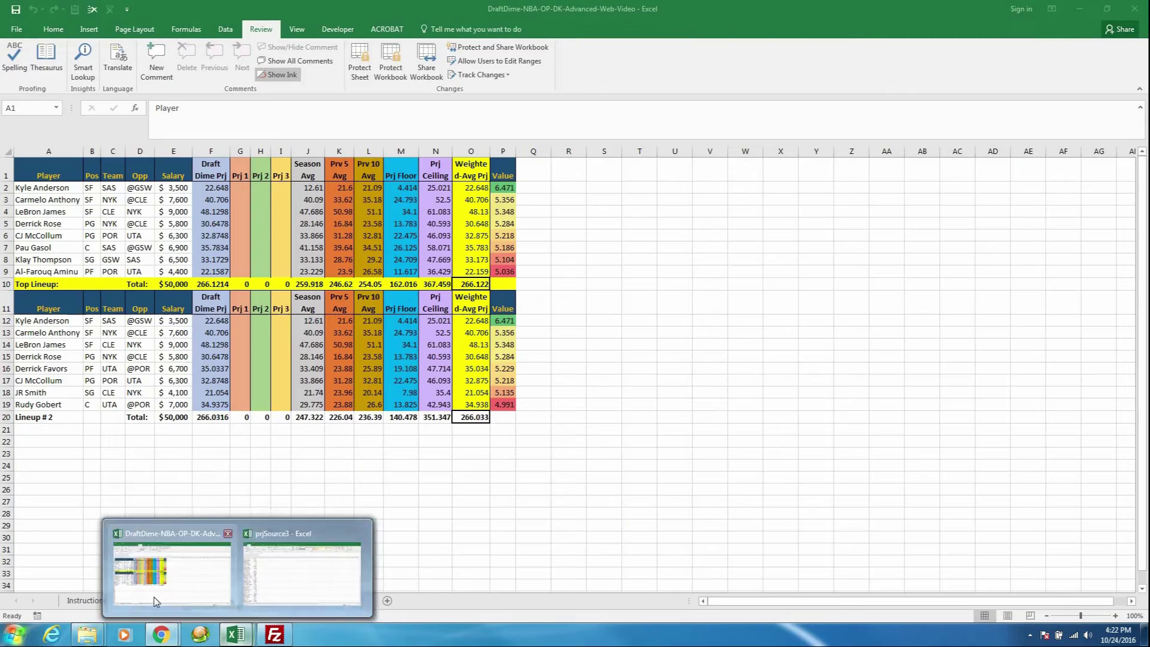
{"action": "left_click", "coordinate": [153, 596]}
{"action": "left_click", "coordinate": [149, 600]}
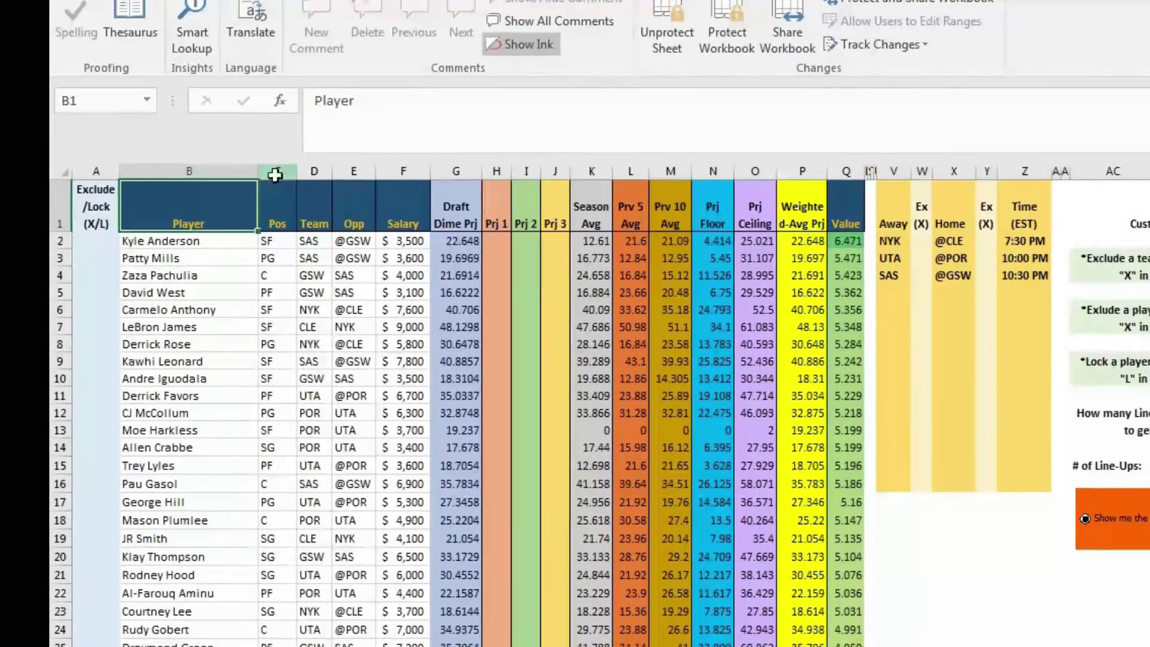
{"action": "left_click", "coordinate": [197, 196]}
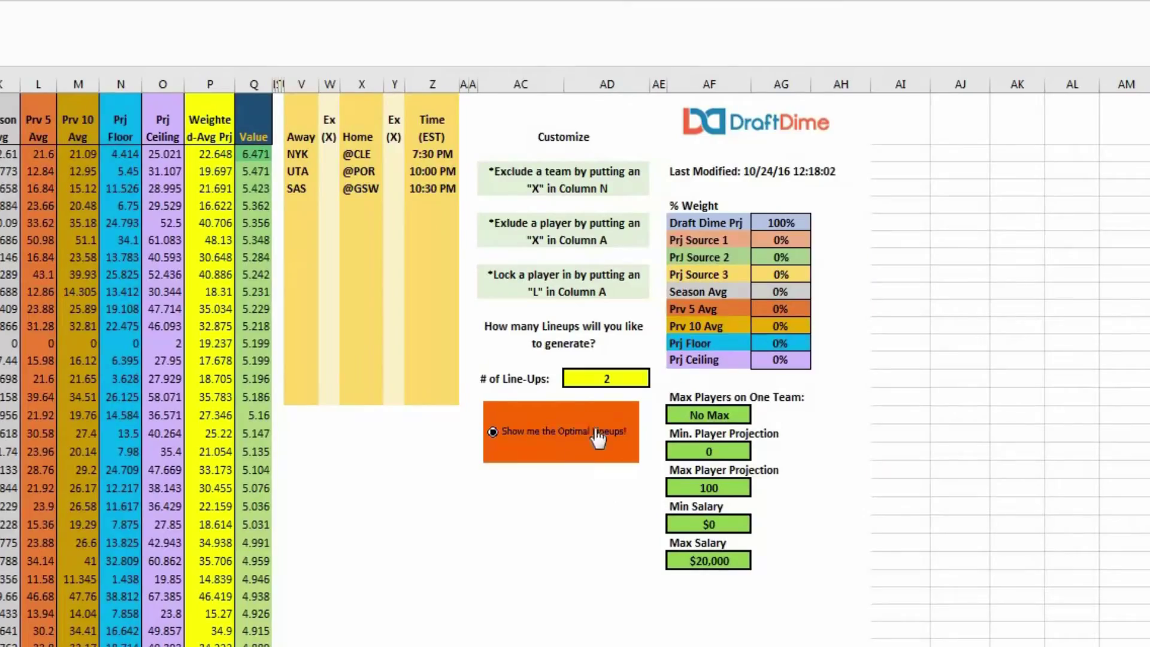
{"action": "left_click", "coordinate": [1141, 519]}
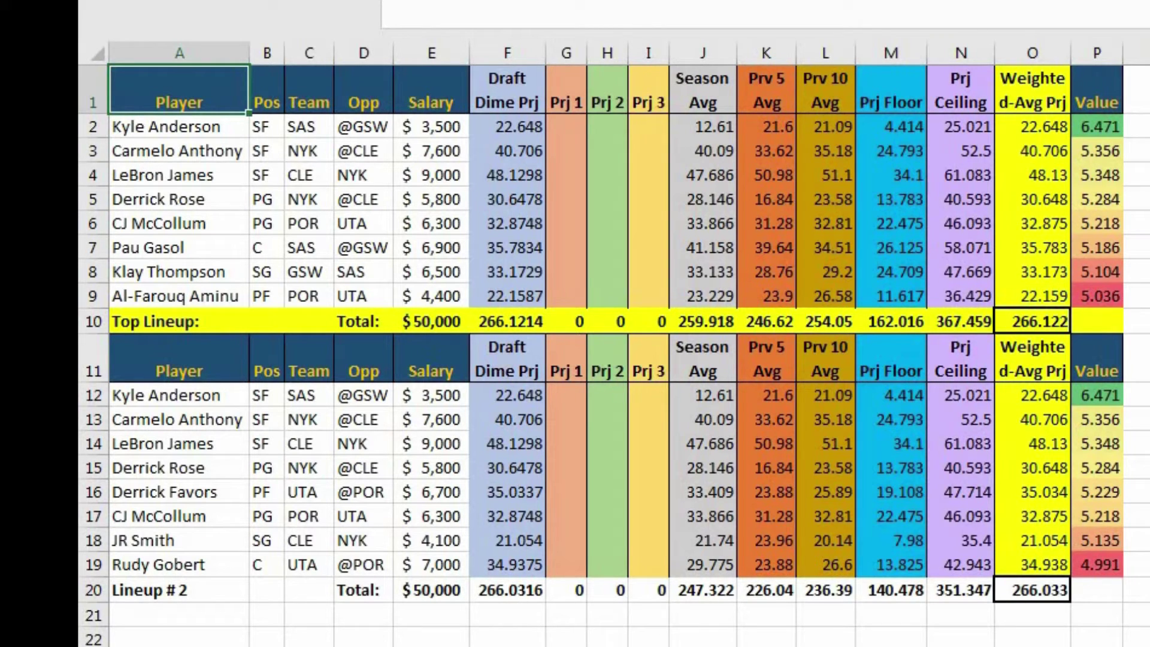
{"action": "key", "text": "ctrl+Page_Up"}
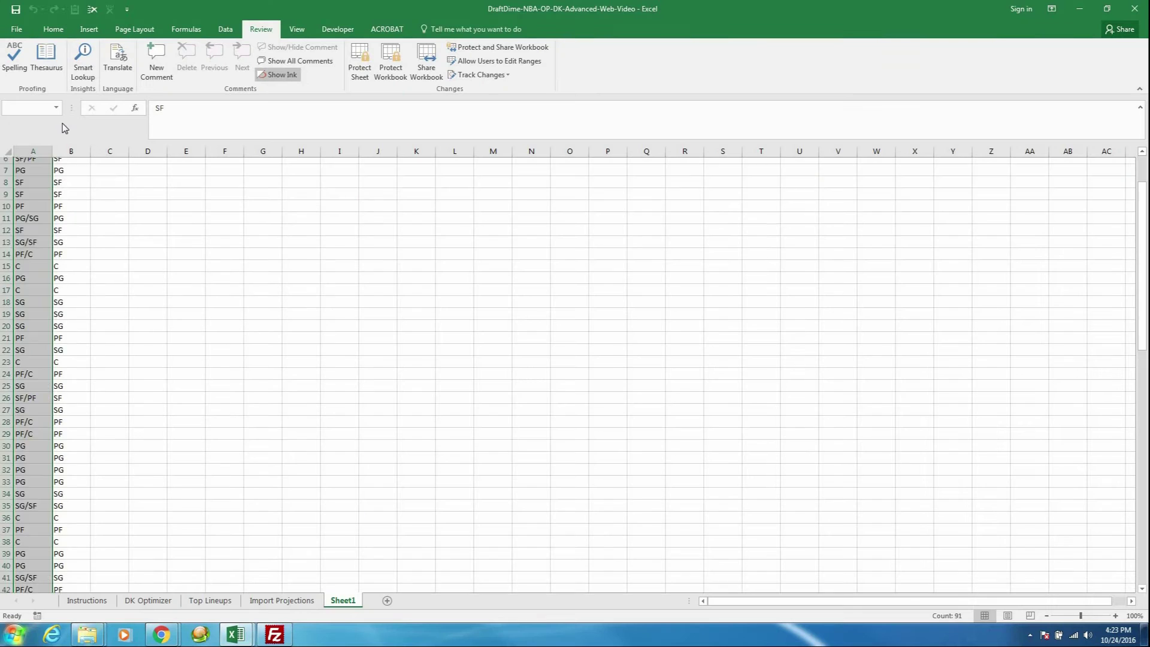
Step: Paste Sheet1's multi-position list into DK Optimizer's Pos column and regenerate lineups, topping 268.039
{"action": "key", "text": "ctrl+c"}
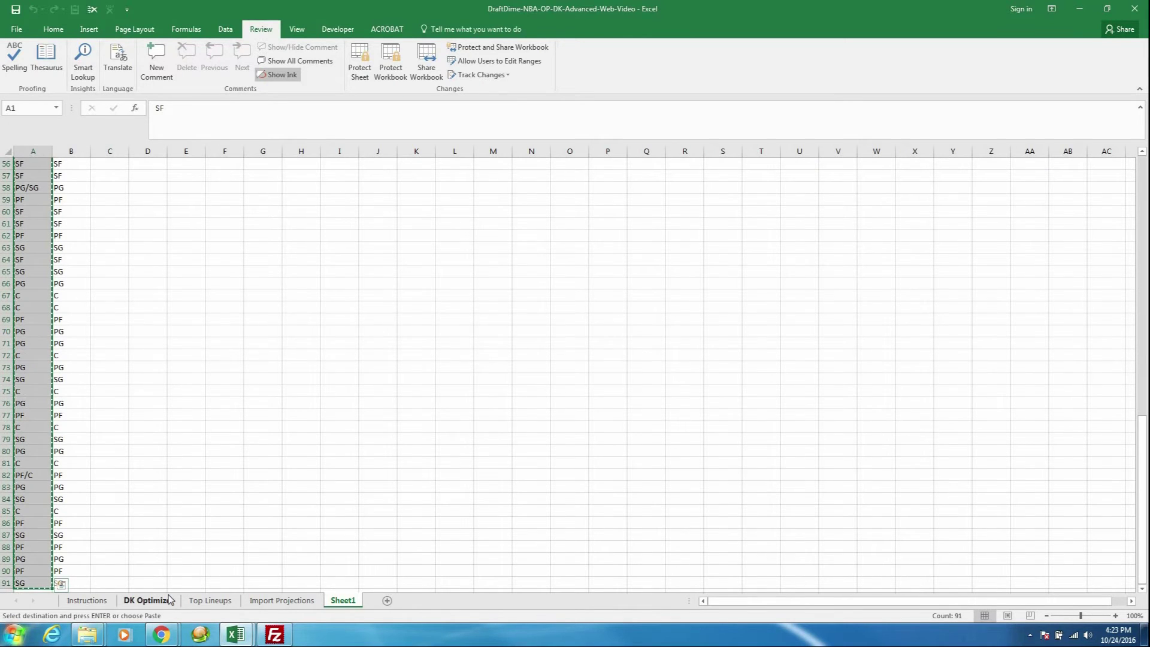
{"action": "left_click", "coordinate": [166, 600]}
{"action": "right_click", "coordinate": [129, 193]}
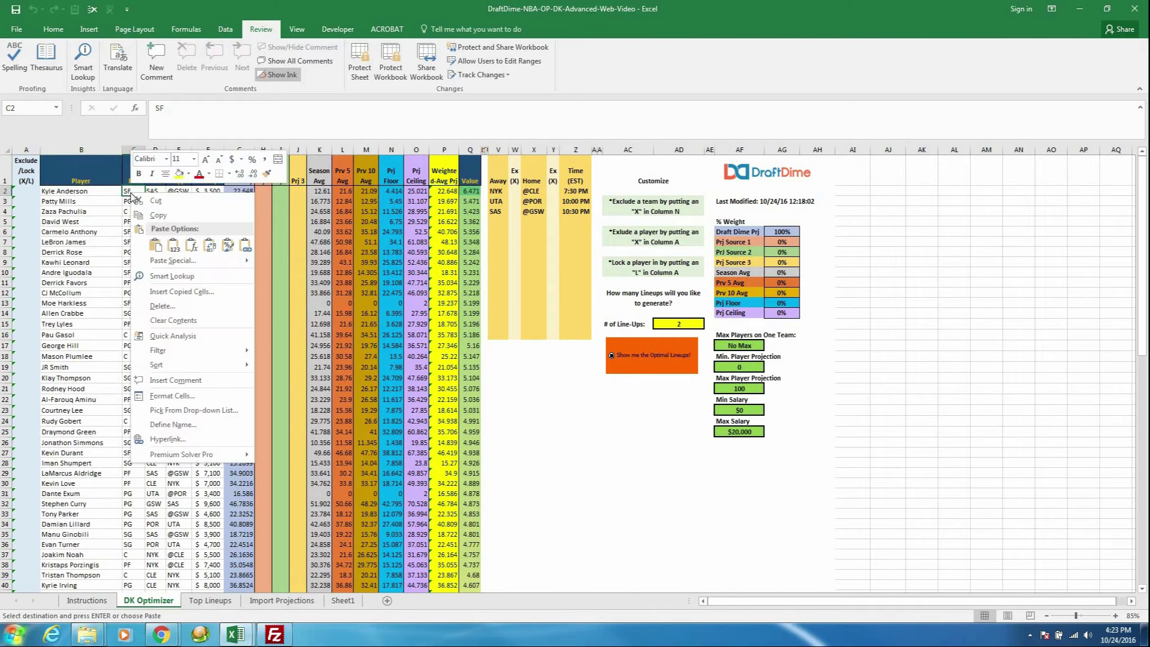
{"action": "left_click", "coordinate": [157, 244]}
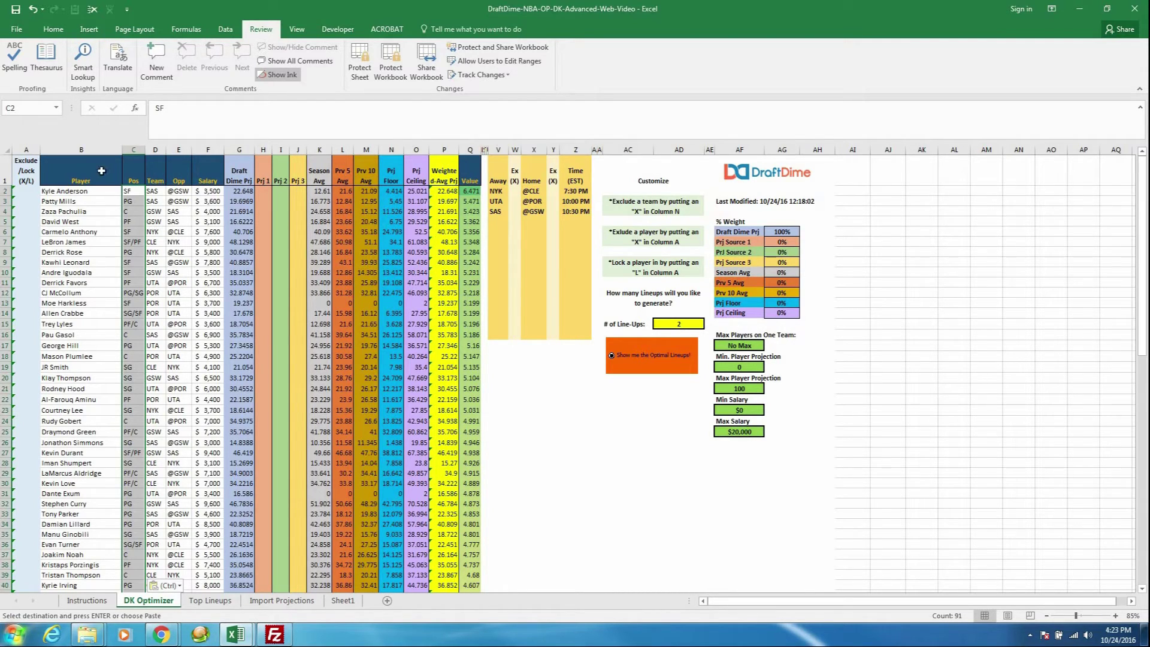
{"action": "left_click", "coordinate": [82, 169]}
{"action": "left_click", "coordinate": [670, 355]}
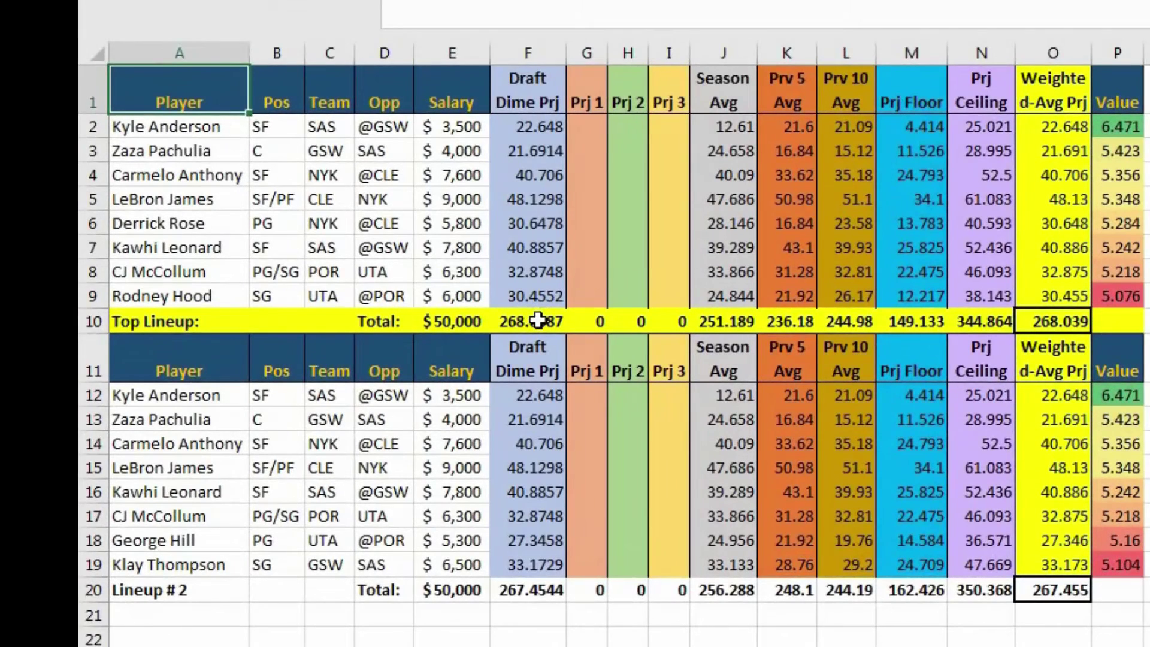
{"action": "left_click", "coordinate": [539, 321]}
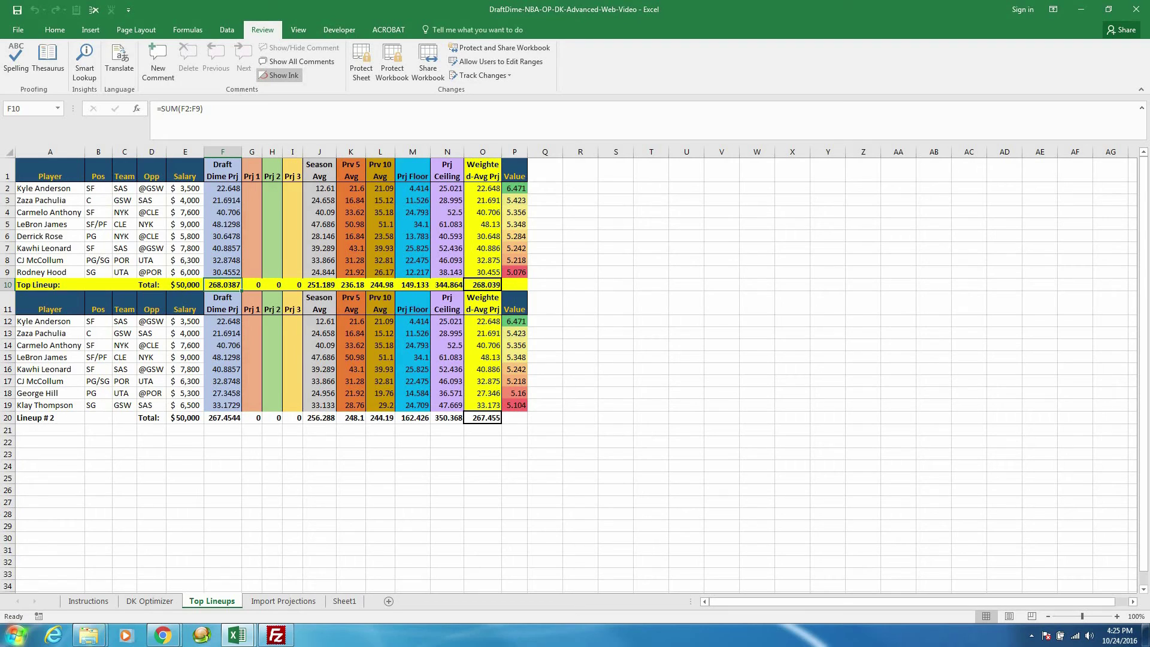
{"action": "left_click", "coordinate": [59, 169]}
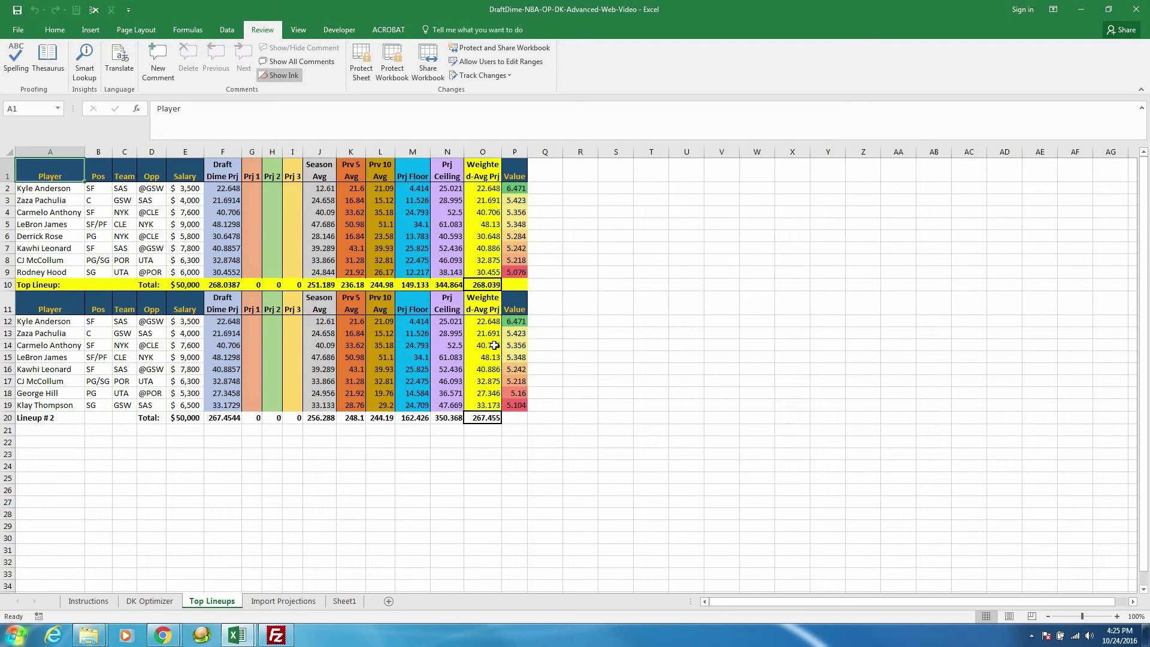